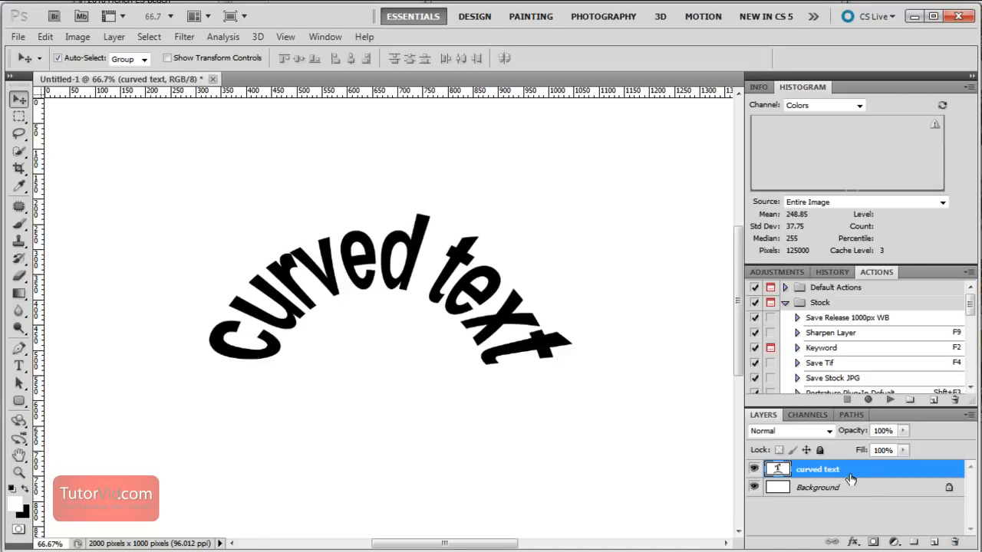
# - Delete the old text layer and commit a new straight line reading 'curved text'
pyautogui.moveTo(847, 470); pyautogui.dragTo(955, 542)
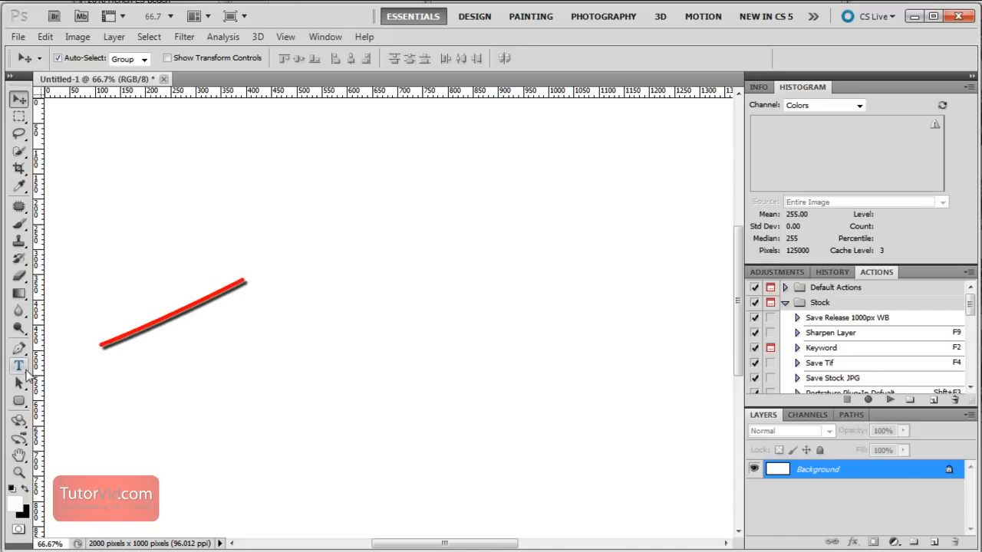
pyautogui.press('t')
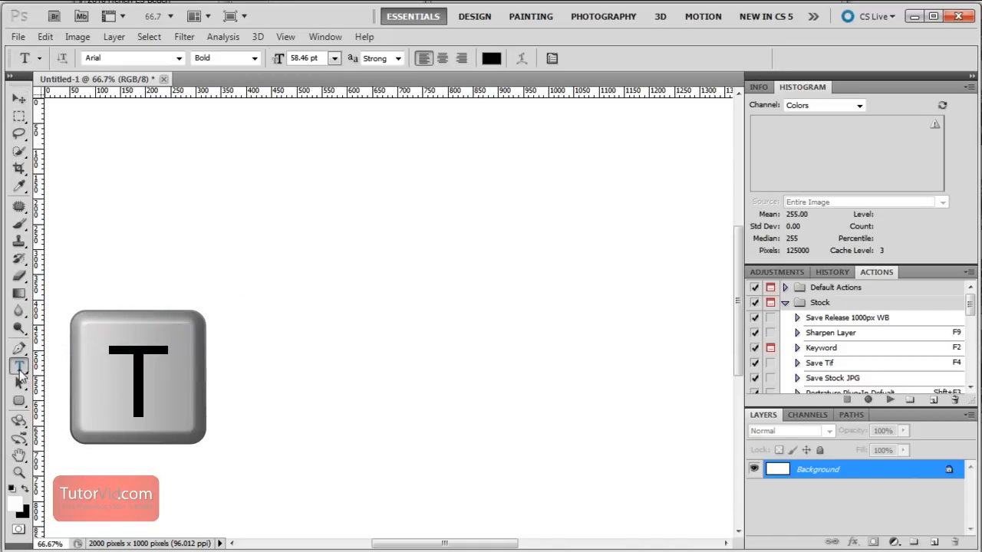
pyautogui.click(279, 305)
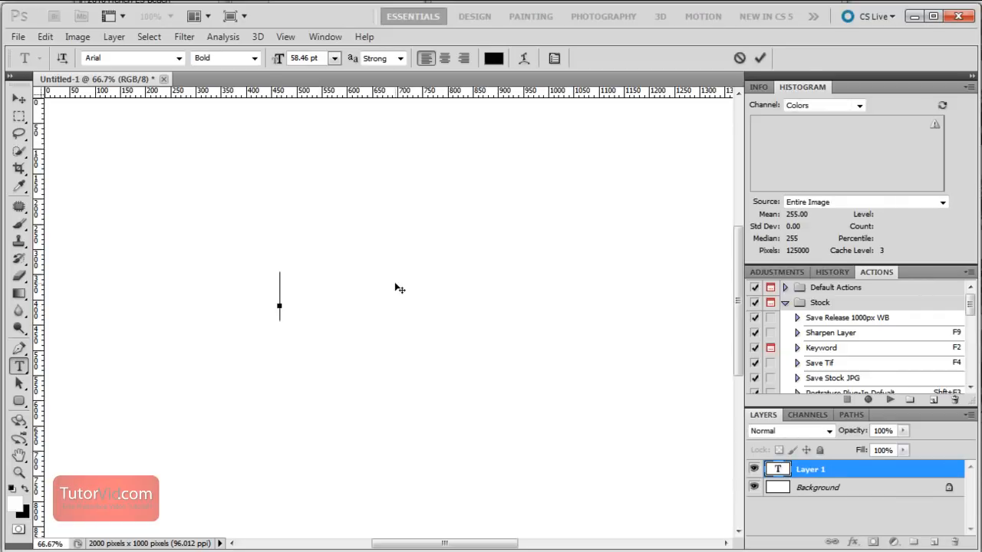
pyautogui.write('curved text')
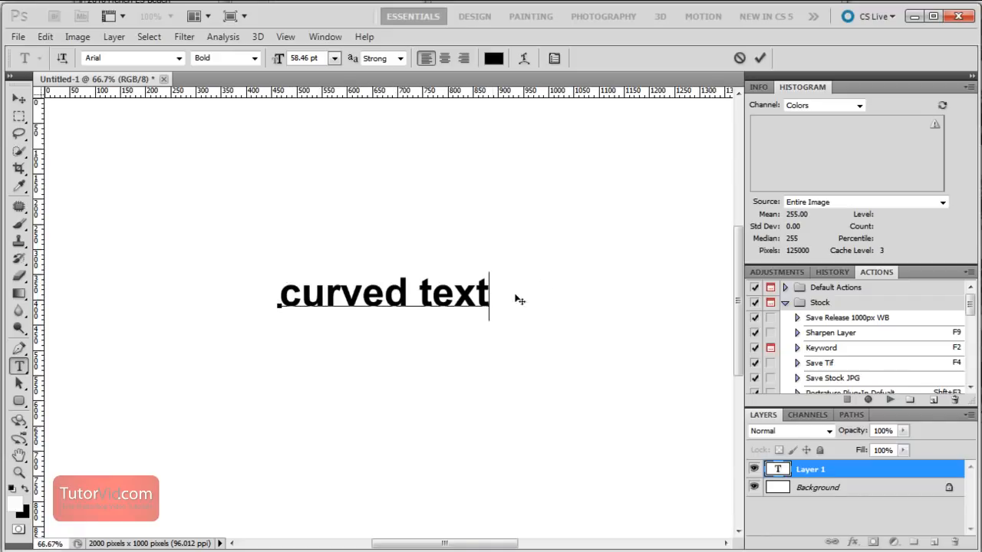
pyautogui.click(760, 58)
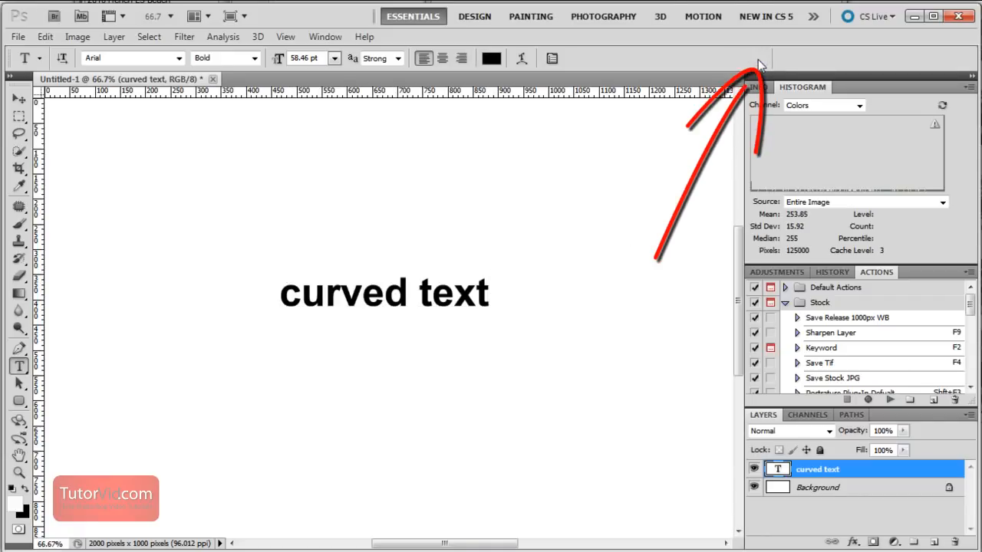
# - Warp 'curved text' with Arc style, Bend +100 and Horizontal Distortion 0
pyautogui.click(520, 59)
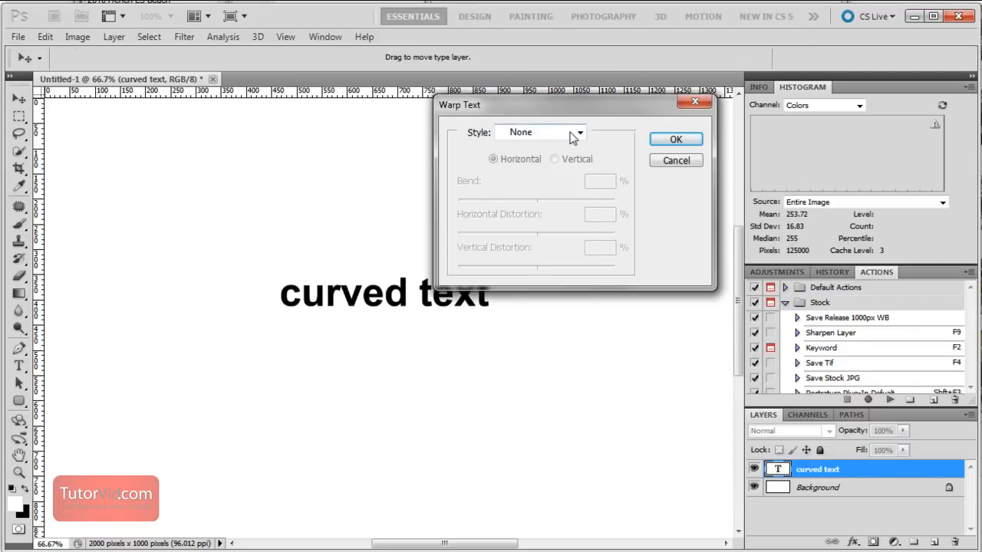
pyautogui.click(579, 132)
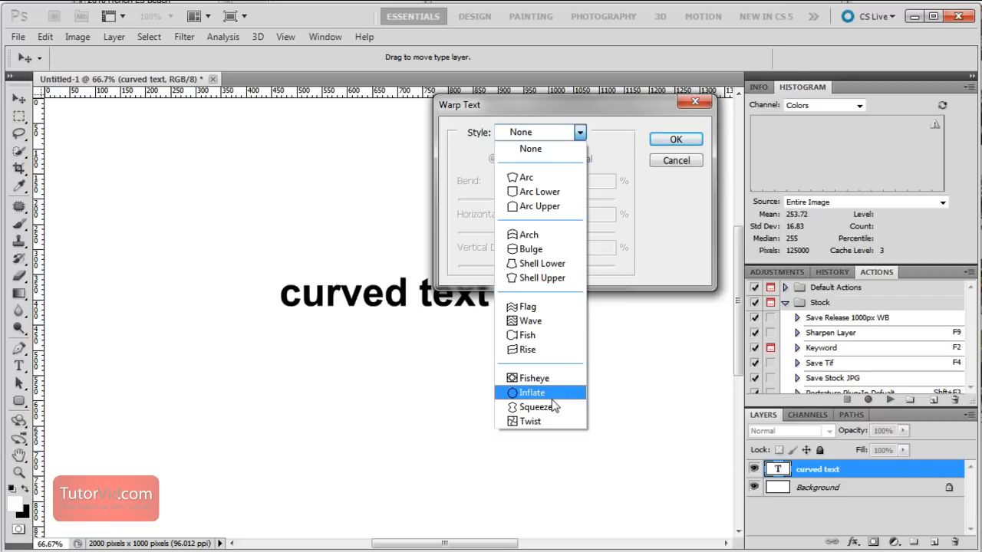
pyautogui.click(543, 180)
pyautogui.moveTo(577, 201)
pyautogui.mouseDown()
pyautogui.moveTo(482, 201)
pyautogui.moveTo(615, 201)
pyautogui.mouseUp()
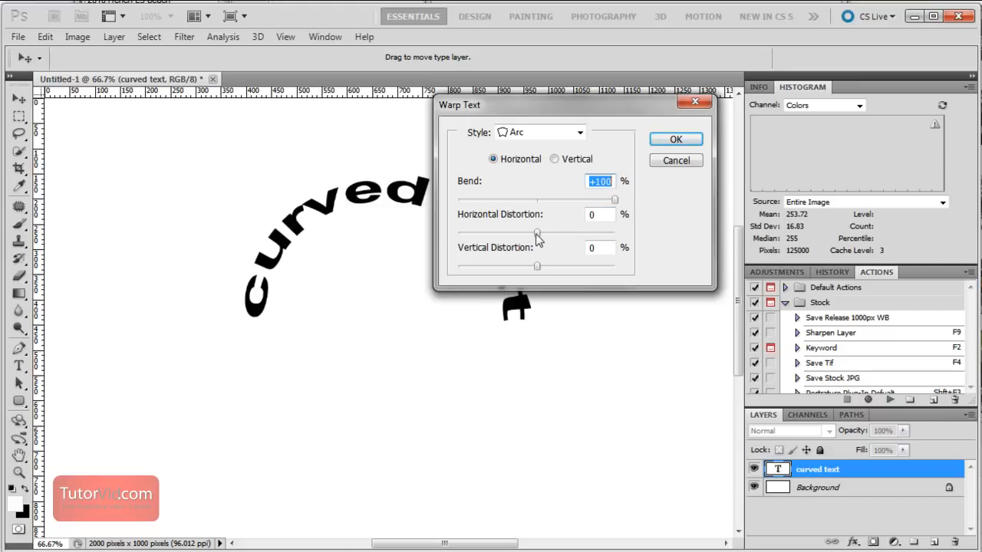
pyautogui.moveTo(537, 233); pyautogui.dragTo(540, 233)
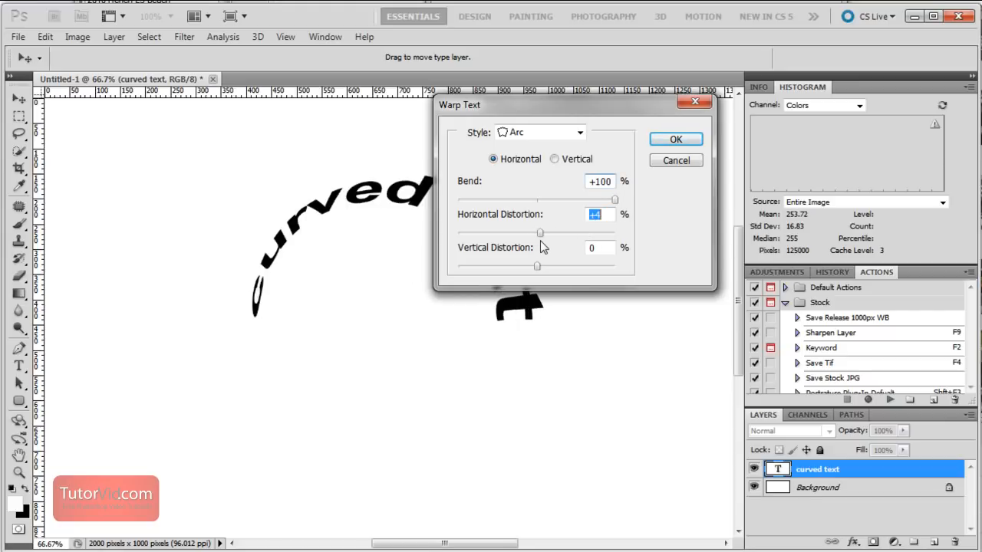
pyautogui.write('0')
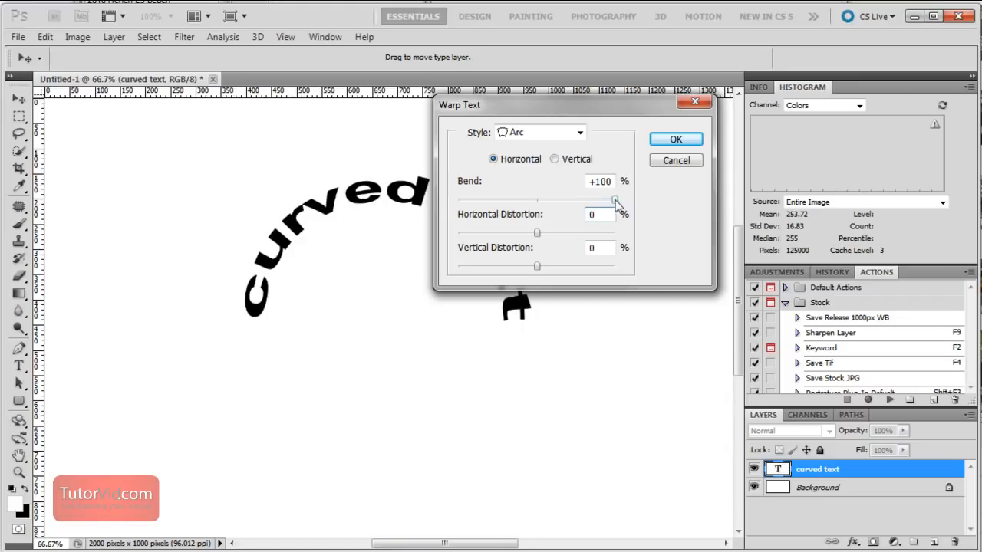
pyautogui.click(675, 140)
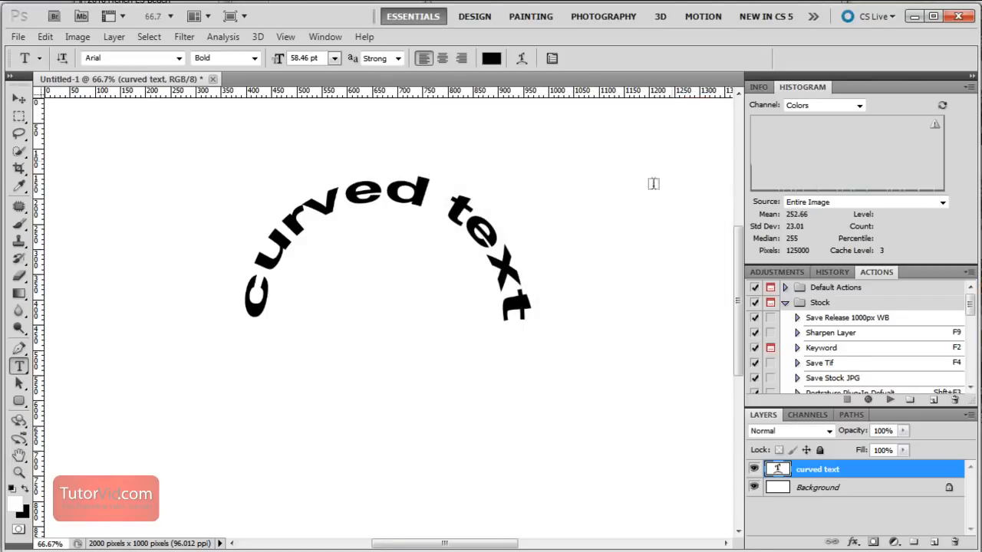
# - Edit the arched text to read 'curvtedd text' and commit it, keeping the arc warp
pyautogui.click(348, 206)
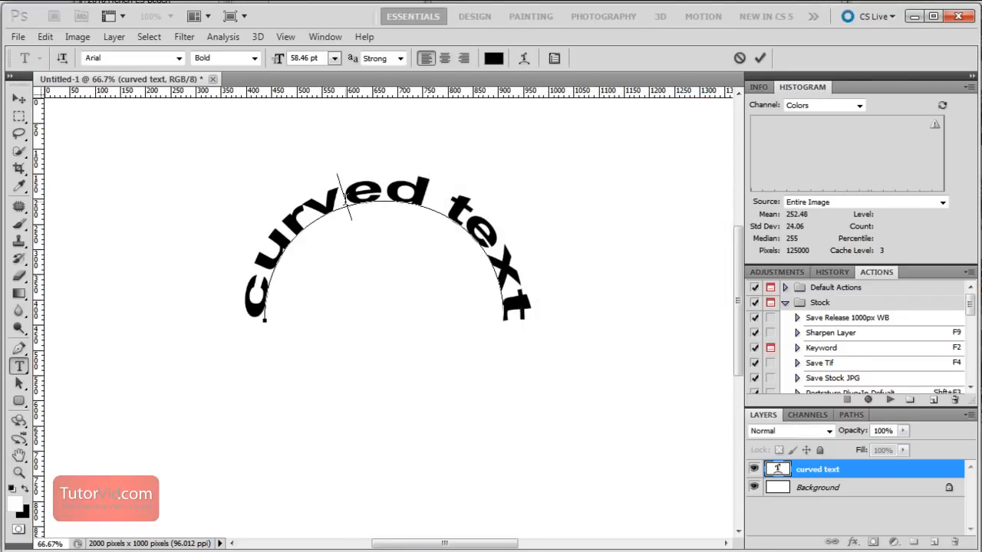
pyautogui.doubleClick(344, 198)
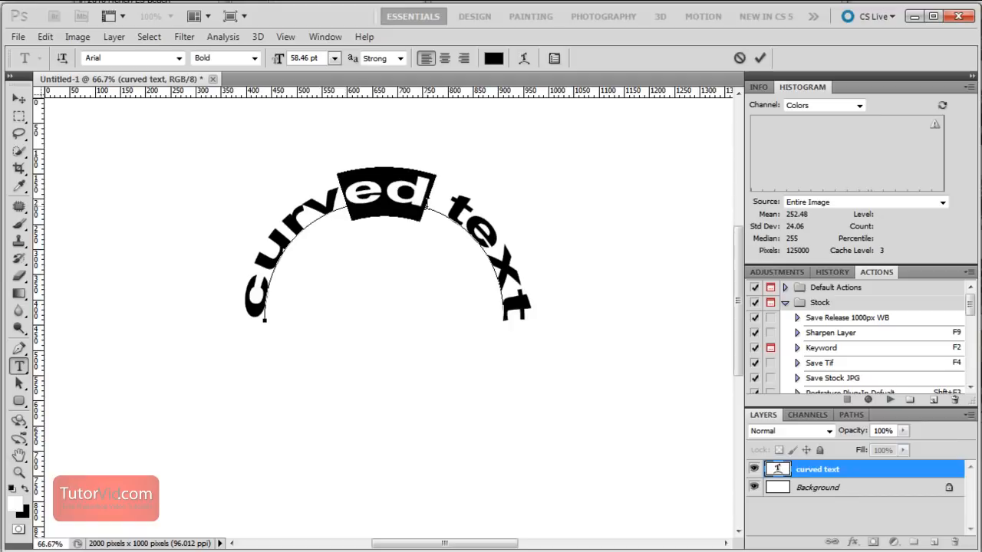
pyautogui.write('tedd')
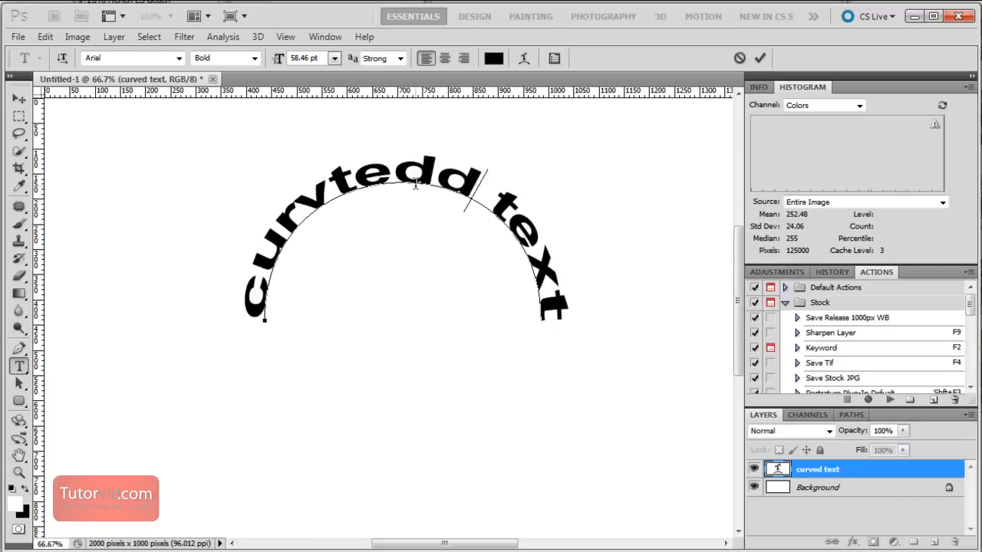
pyautogui.click(762, 60)
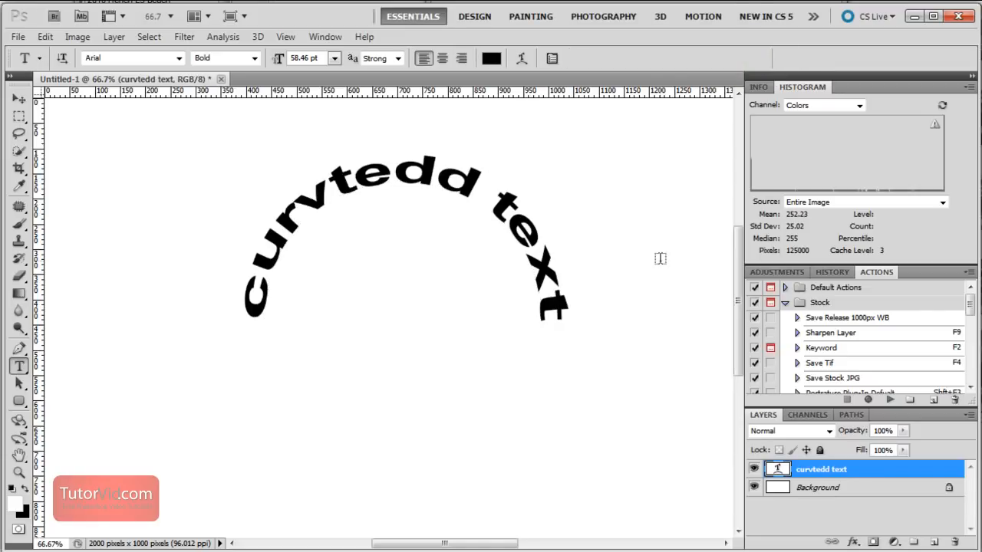